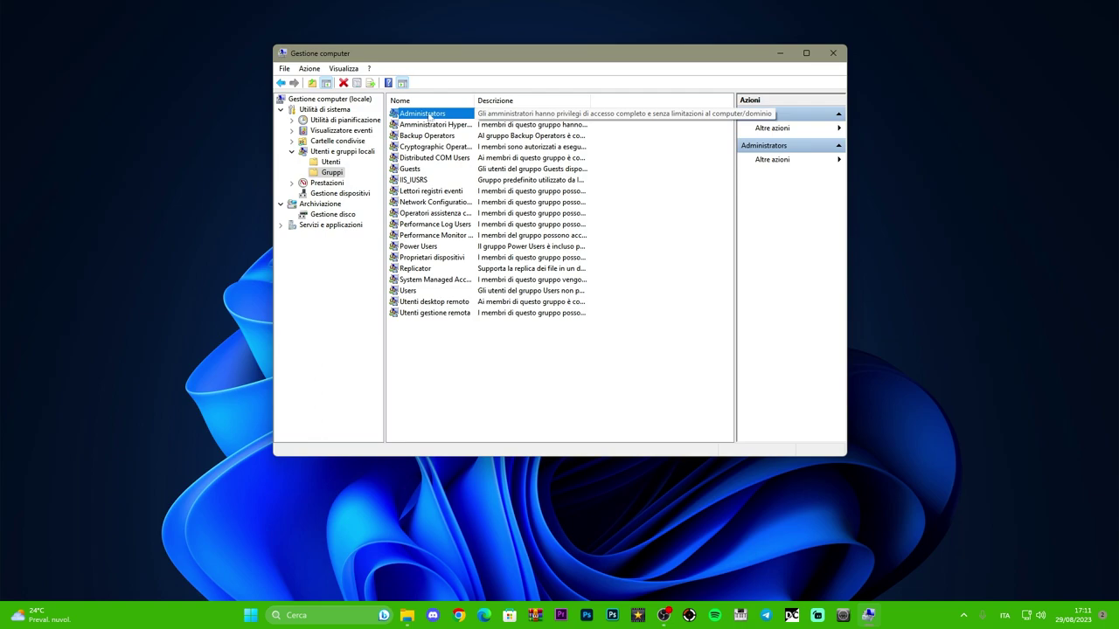
Step: Open the Administrators group's properties and run an advanced search for all accounts that can be added as members
double_click(430, 116)
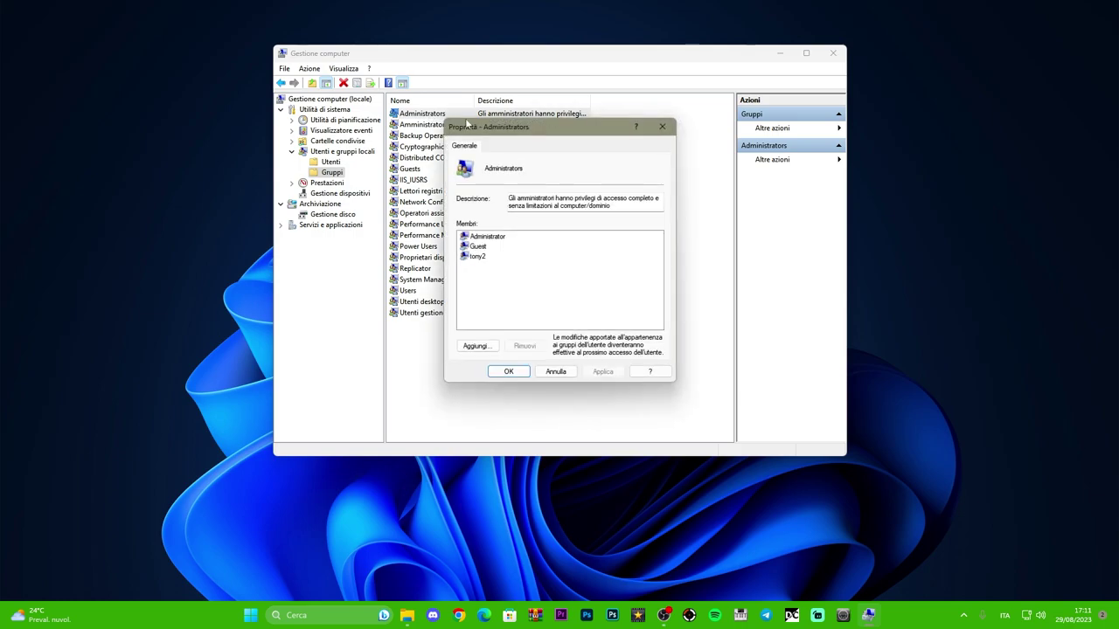
left_click_drag(561, 131, 666, 125)
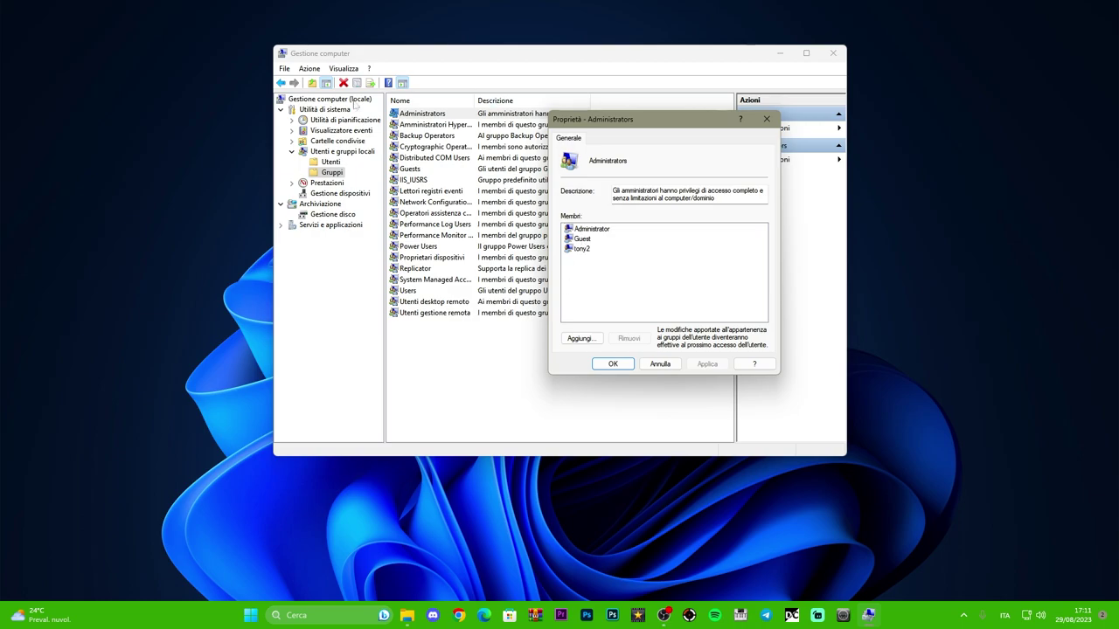
left_click(589, 341)
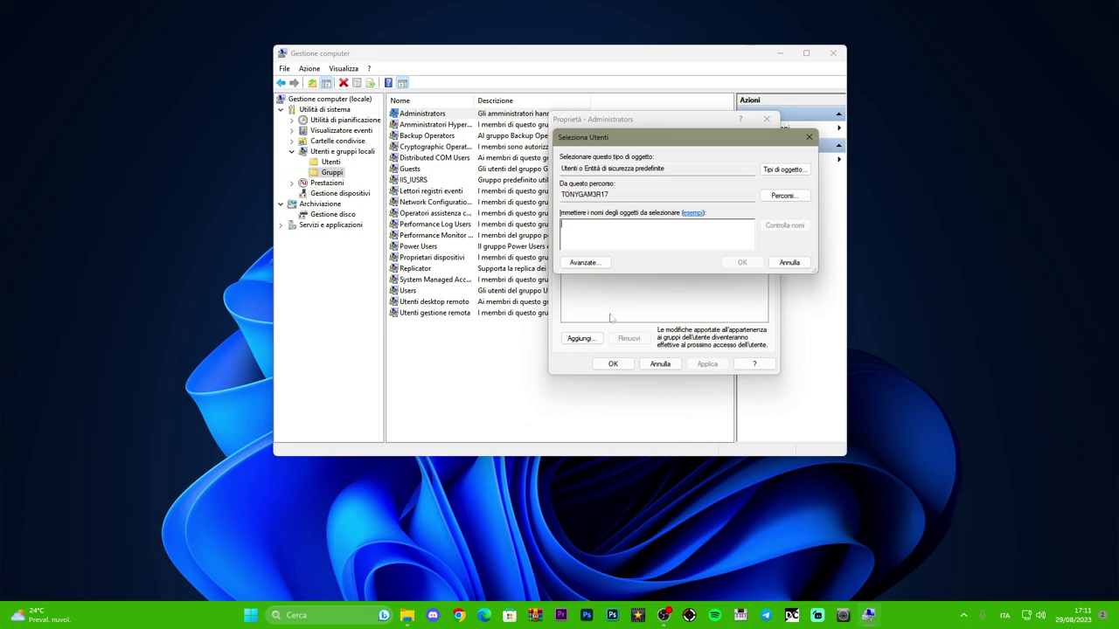
left_click(583, 262)
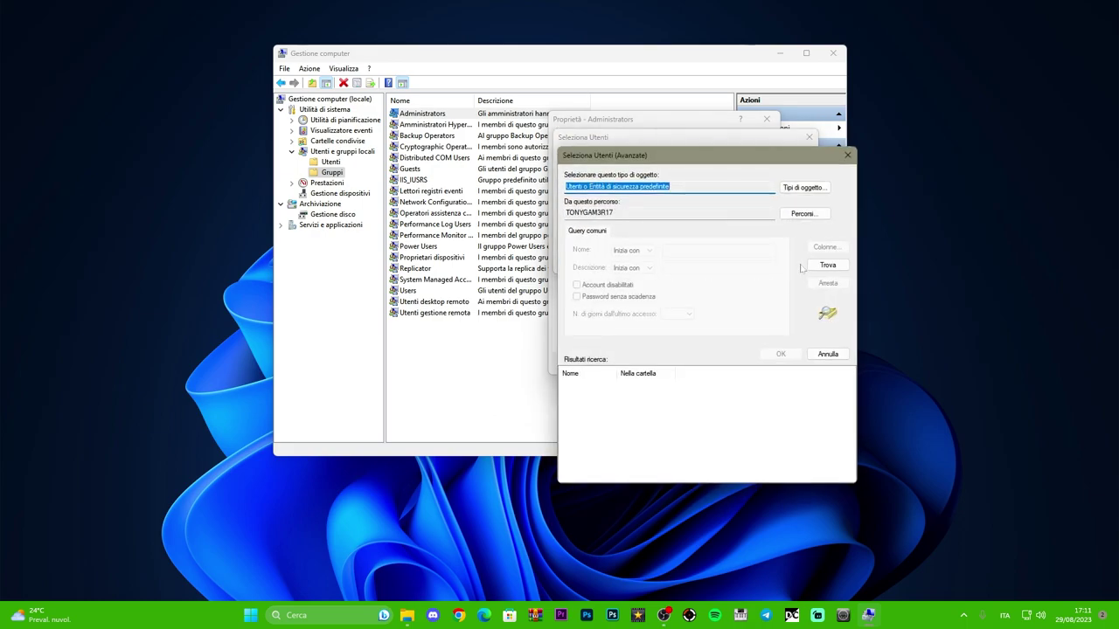
left_click(828, 265)
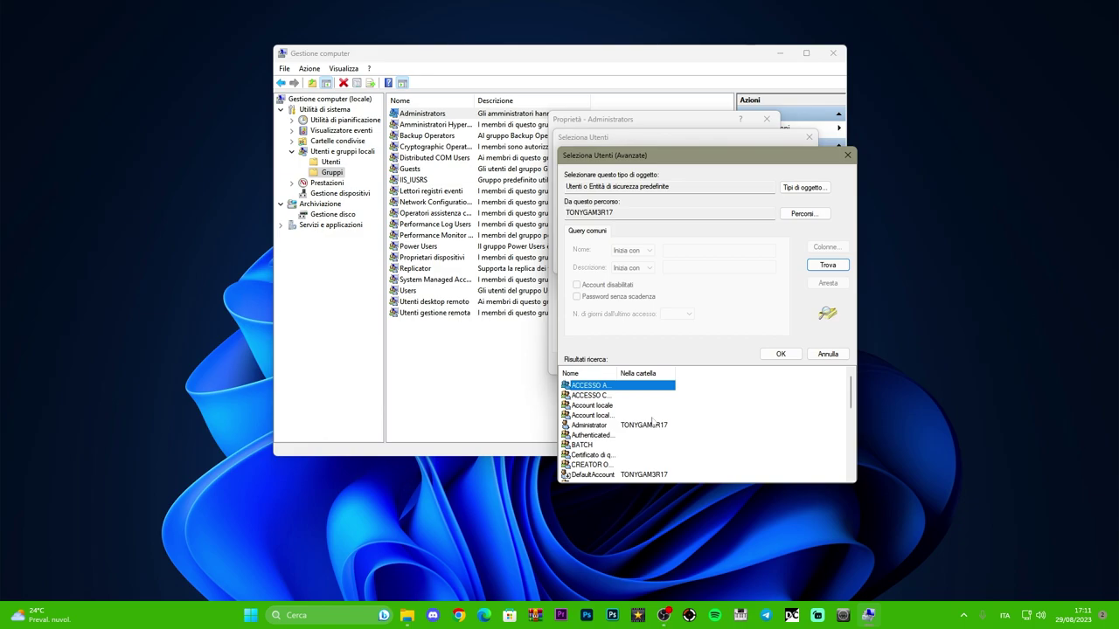
Step: Try to add the built-in Administrator account from the search results to the Administrators group
scroll(652, 422, "down", 2)
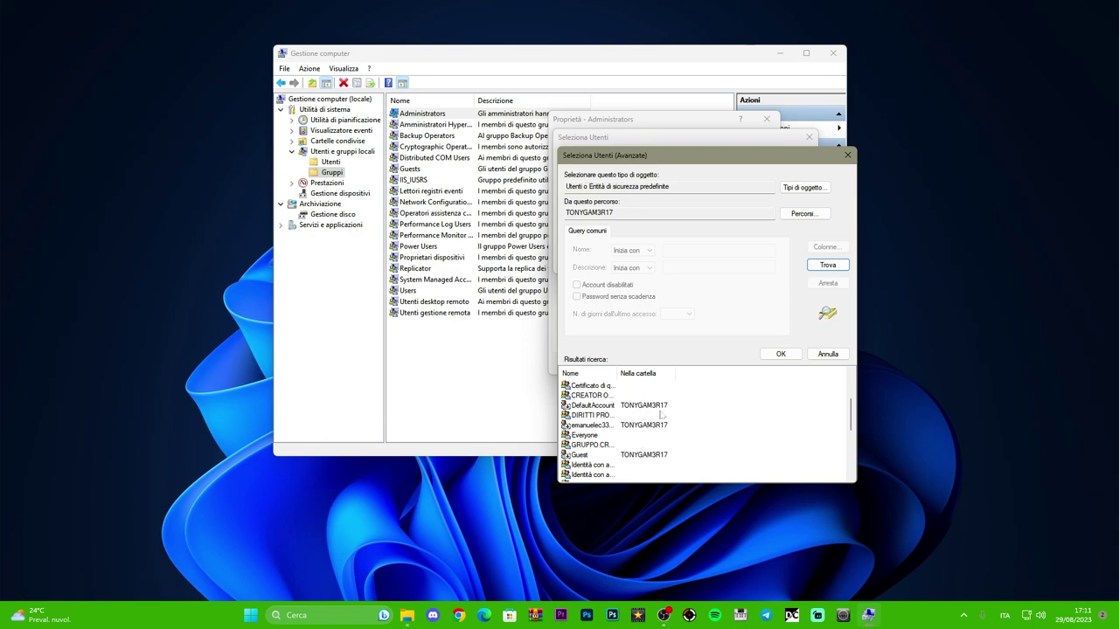
scroll(644, 410, "down", 2)
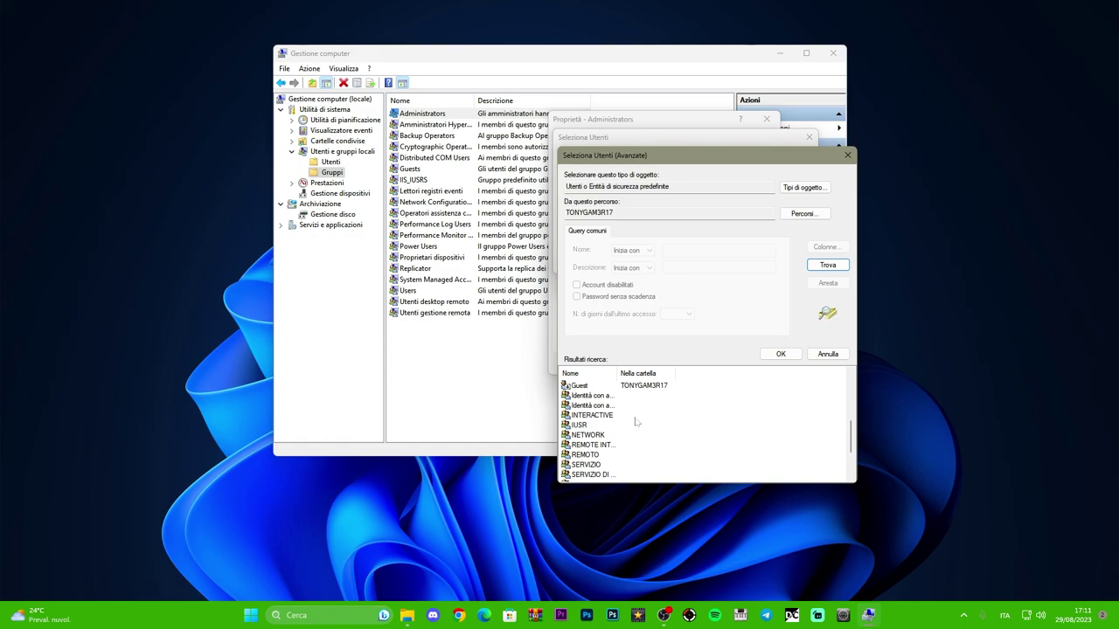
key("Home")
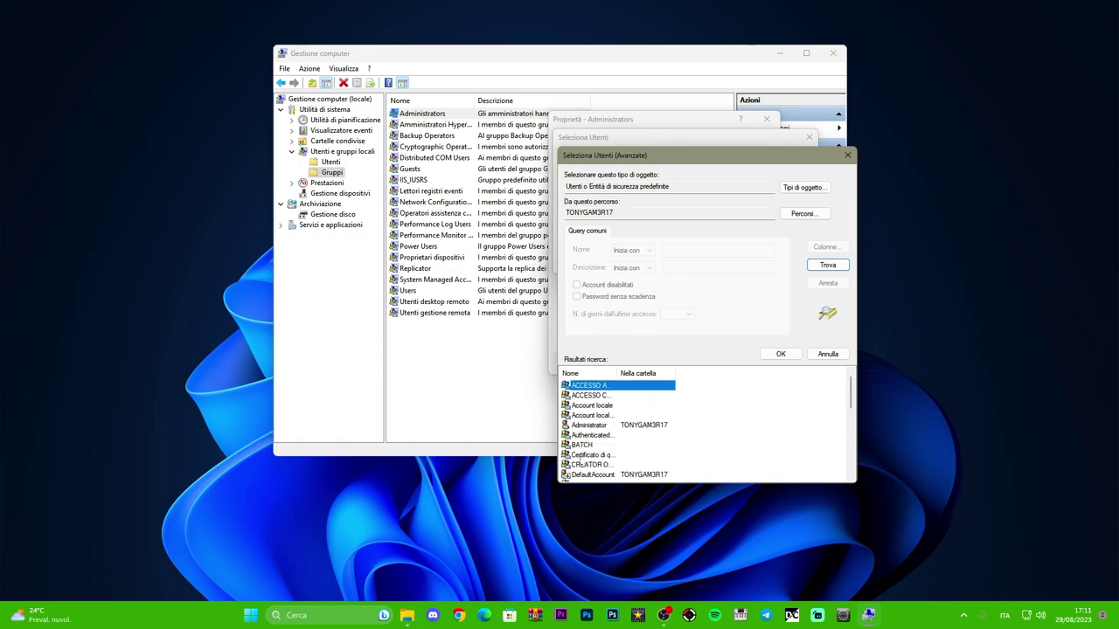
left_click(649, 425)
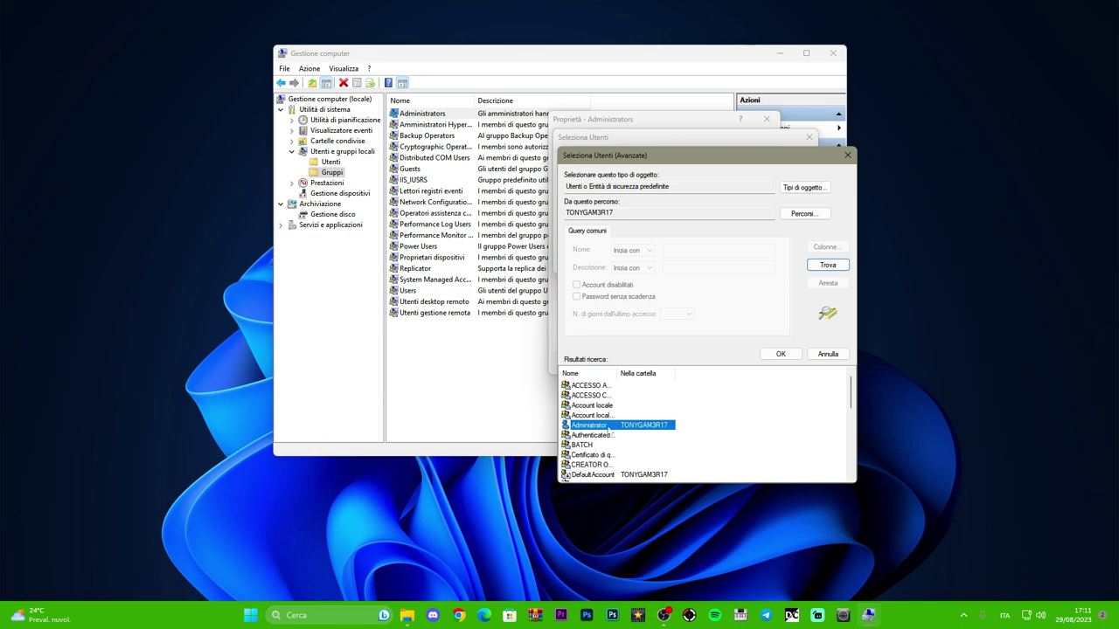
left_click(788, 354)
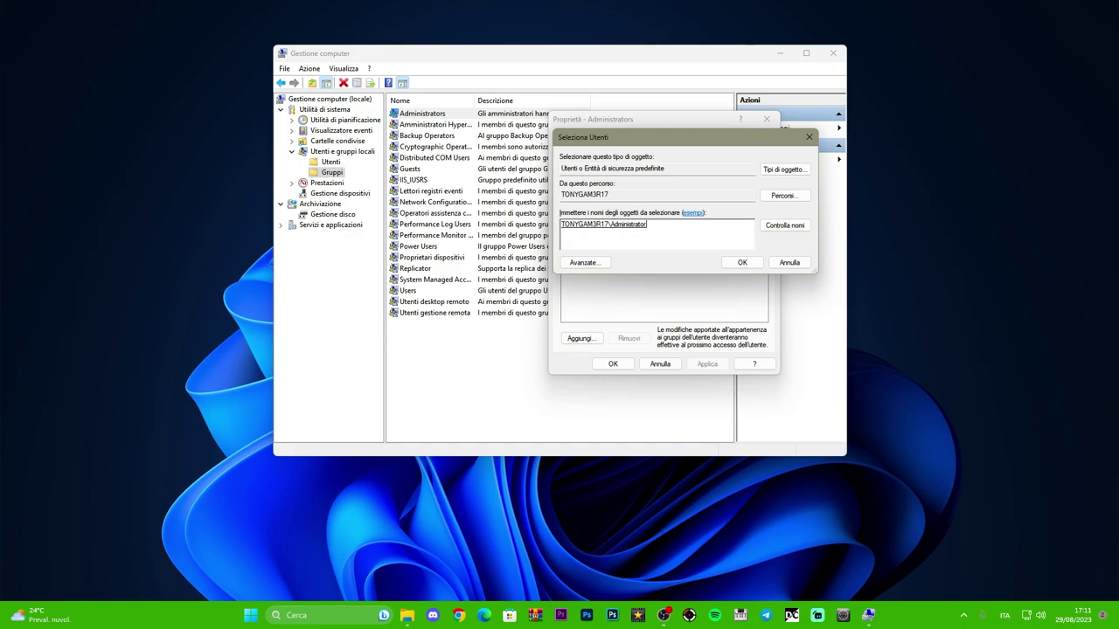
left_click(741, 264)
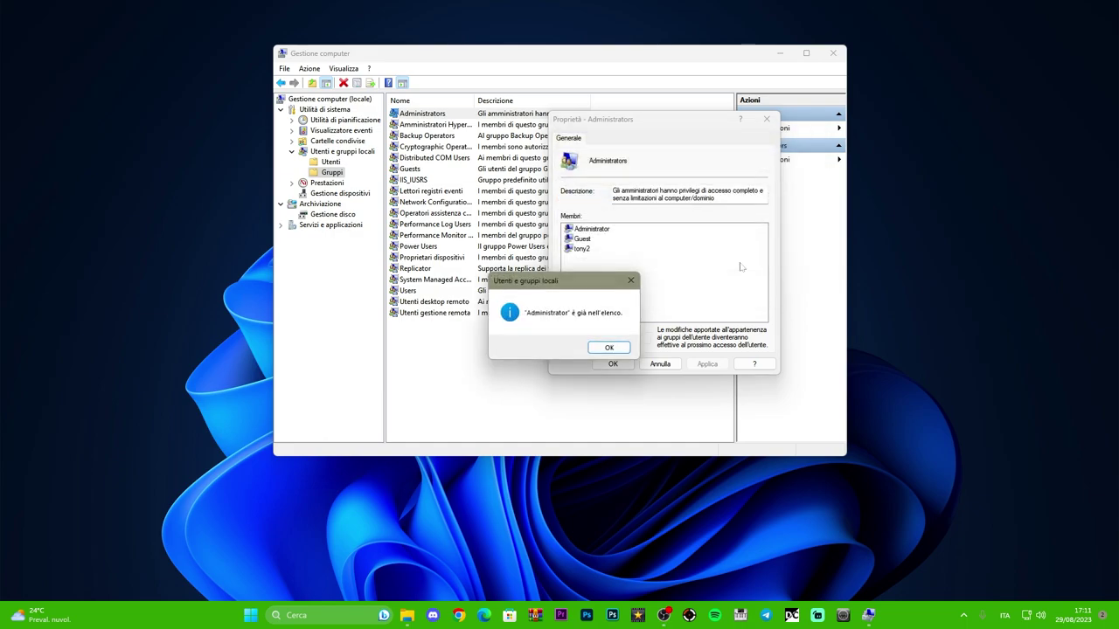
left_click_drag(569, 281, 455, 235)
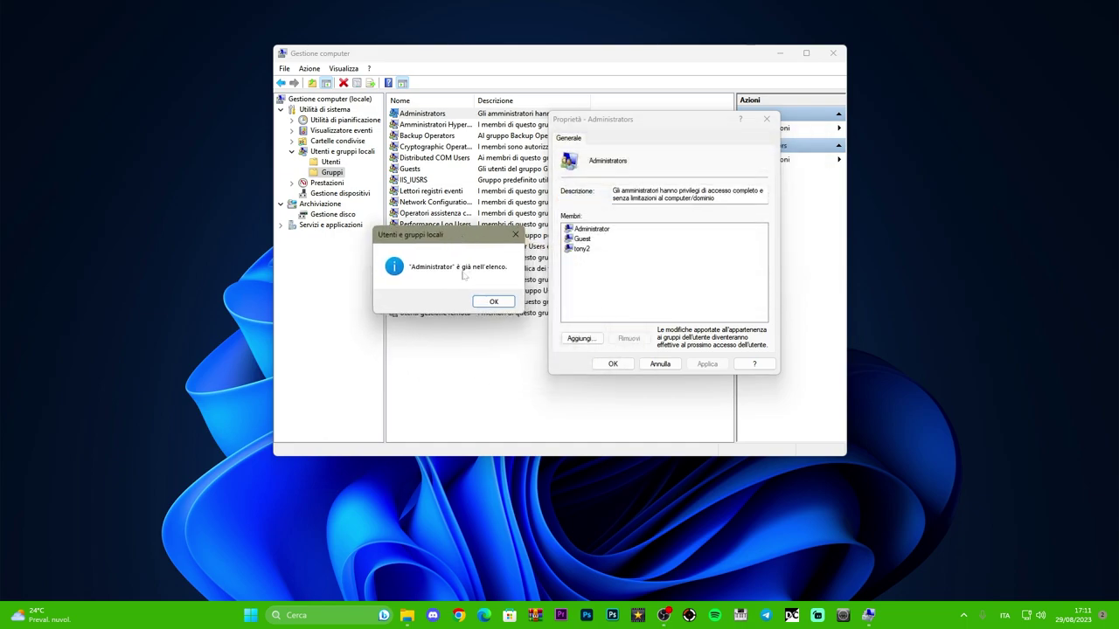
left_click(485, 299)
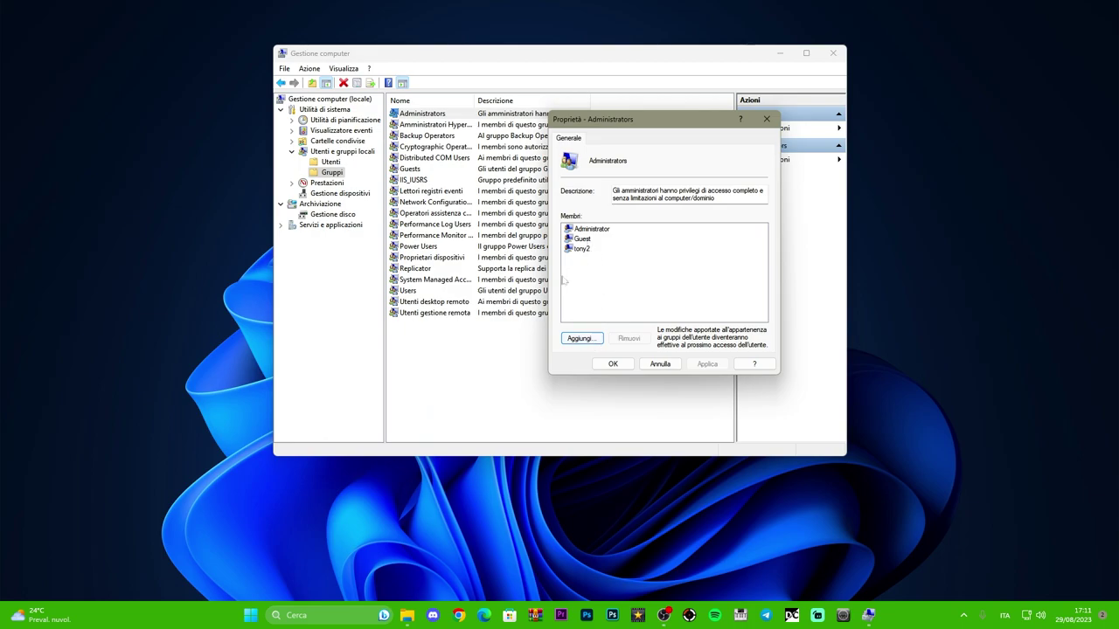
Step: Examine the search locations available for adding another member to the Administrators group
mouse_move(676, 122)
left_mouse_down()
mouse_move(722, 114)
mouse_move(692, 120)
left_mouse_up()
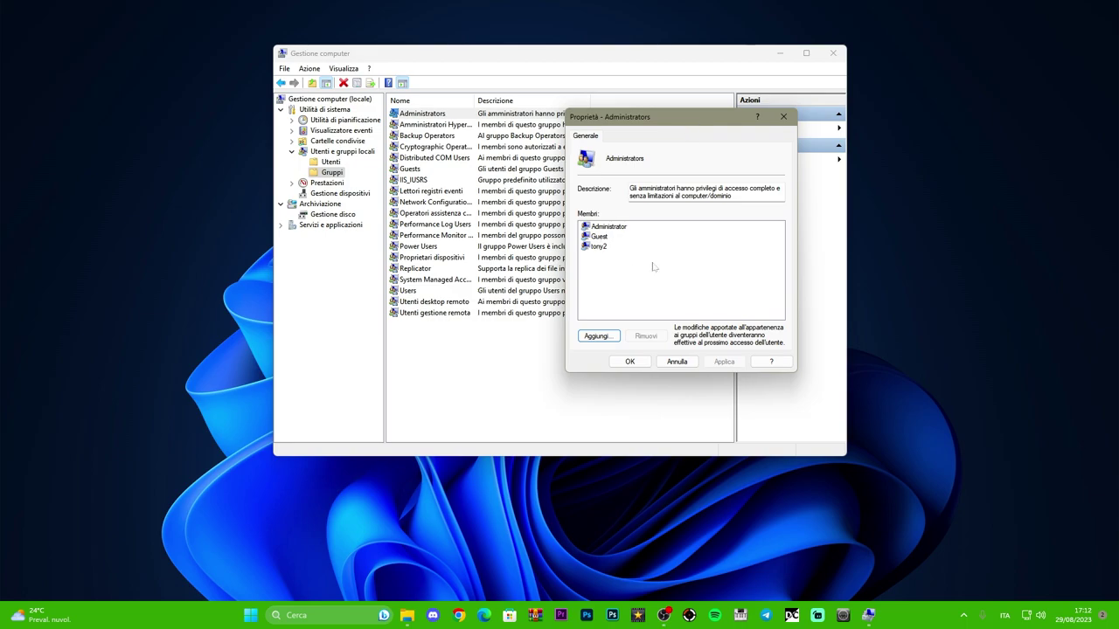
left_click_drag(661, 124, 676, 117)
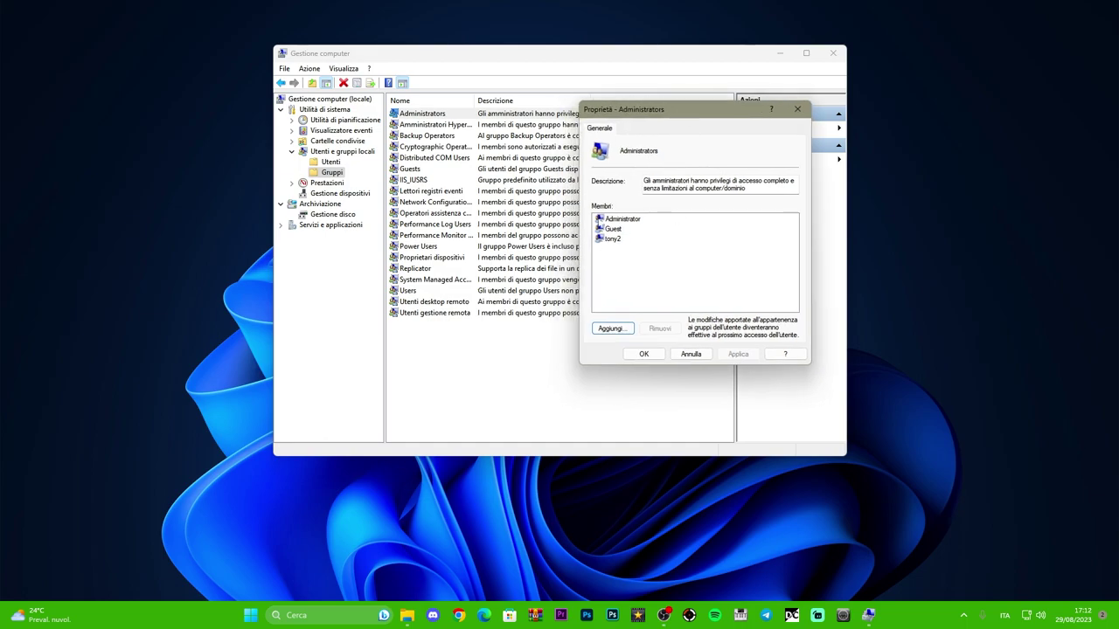
left_click(604, 329)
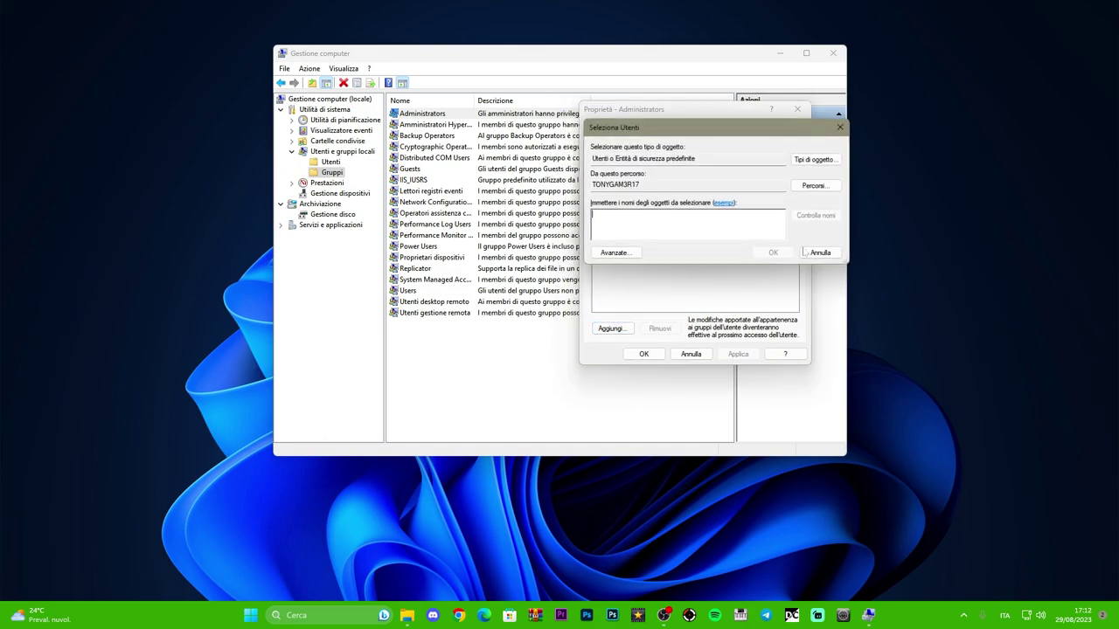
left_click(804, 185)
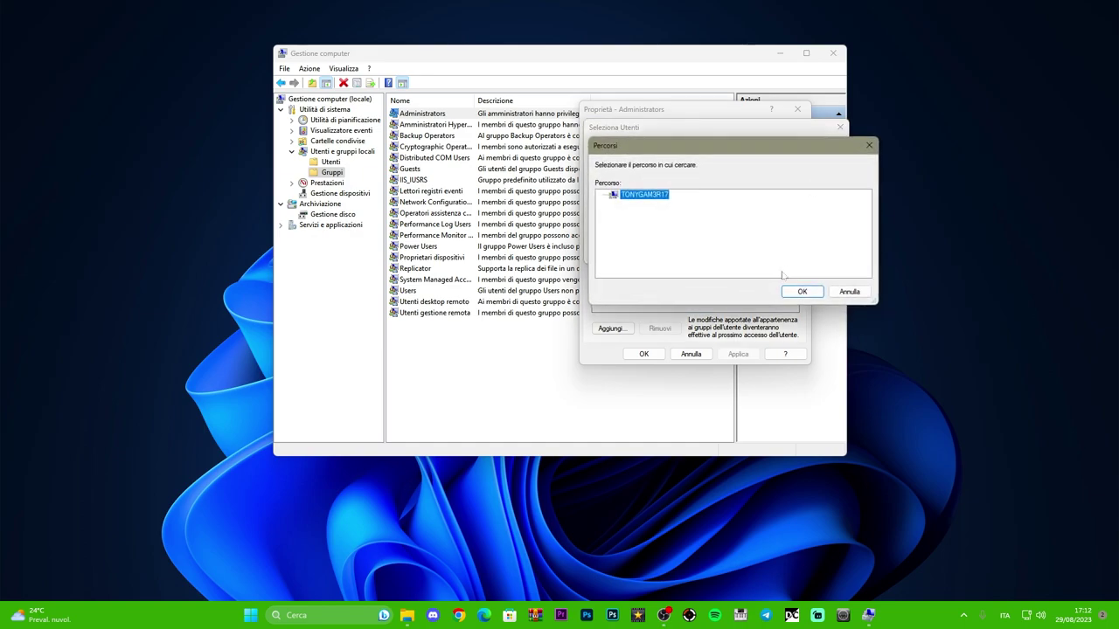
left_click_drag(721, 153, 875, 158)
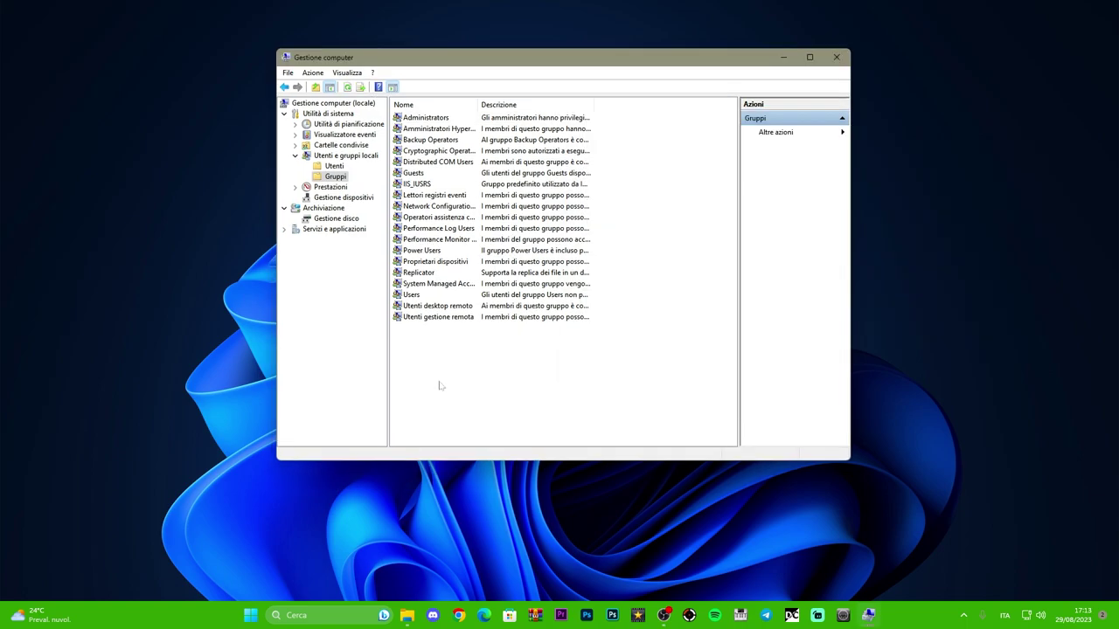
Step: Open the Amministratori Hyper-V group's properties and search the local computer for all accounts that can be added as members
left_click(466, 131)
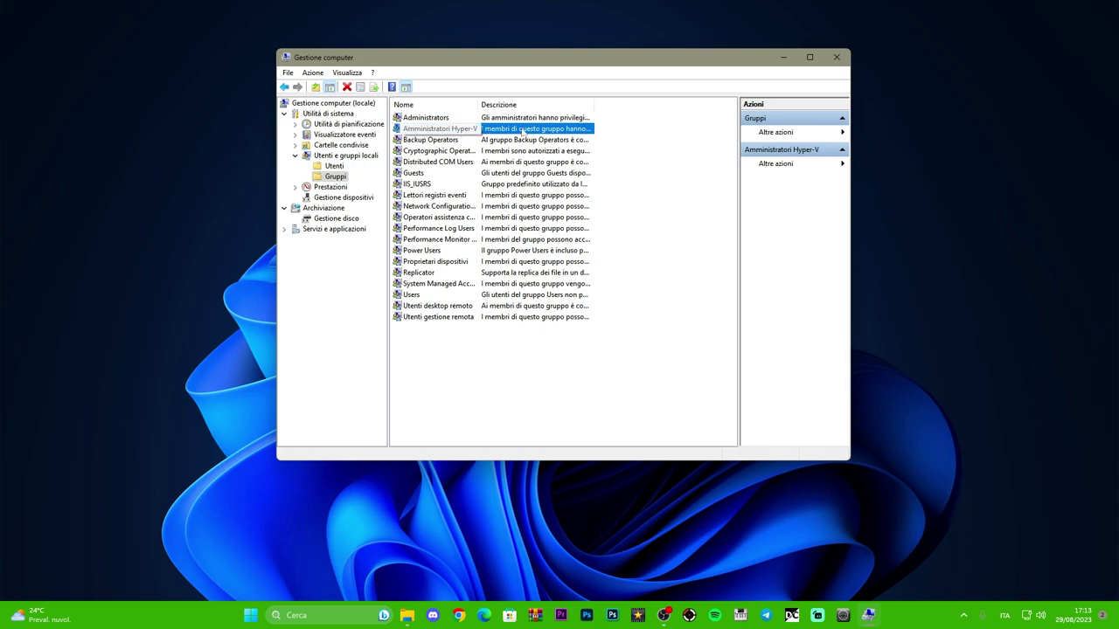
double_click(468, 131)
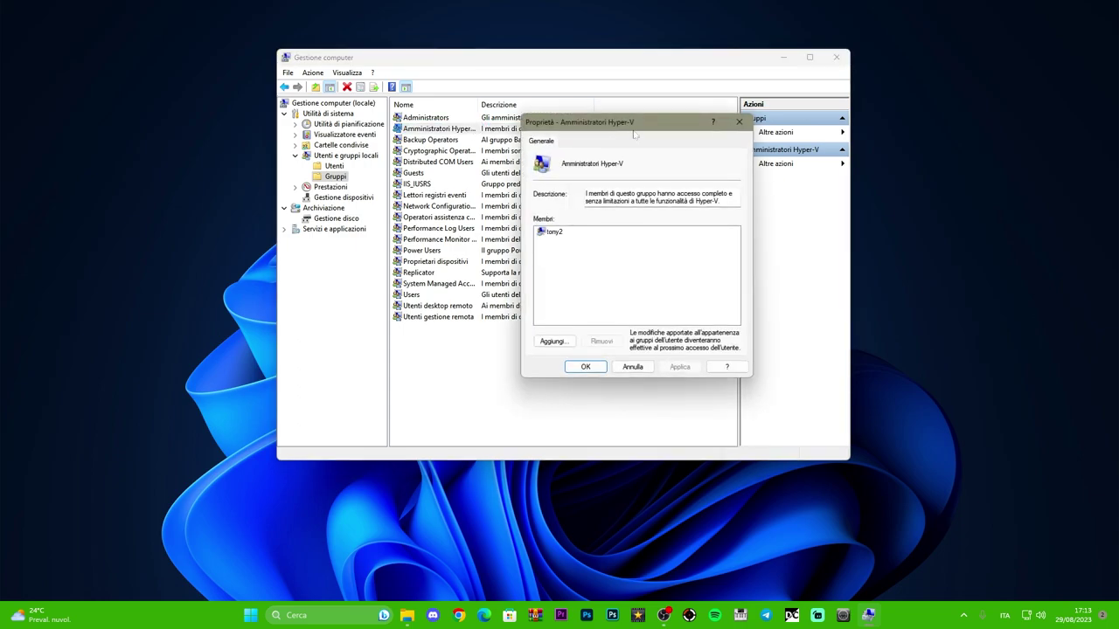
left_click_drag(633, 131, 739, 128)
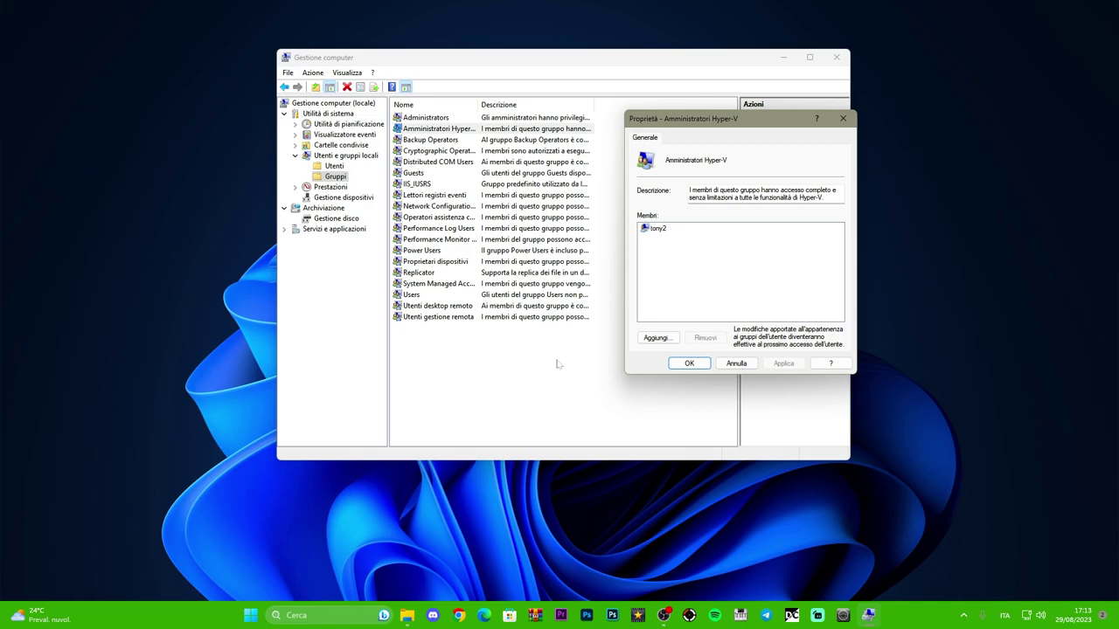
left_click(655, 339)
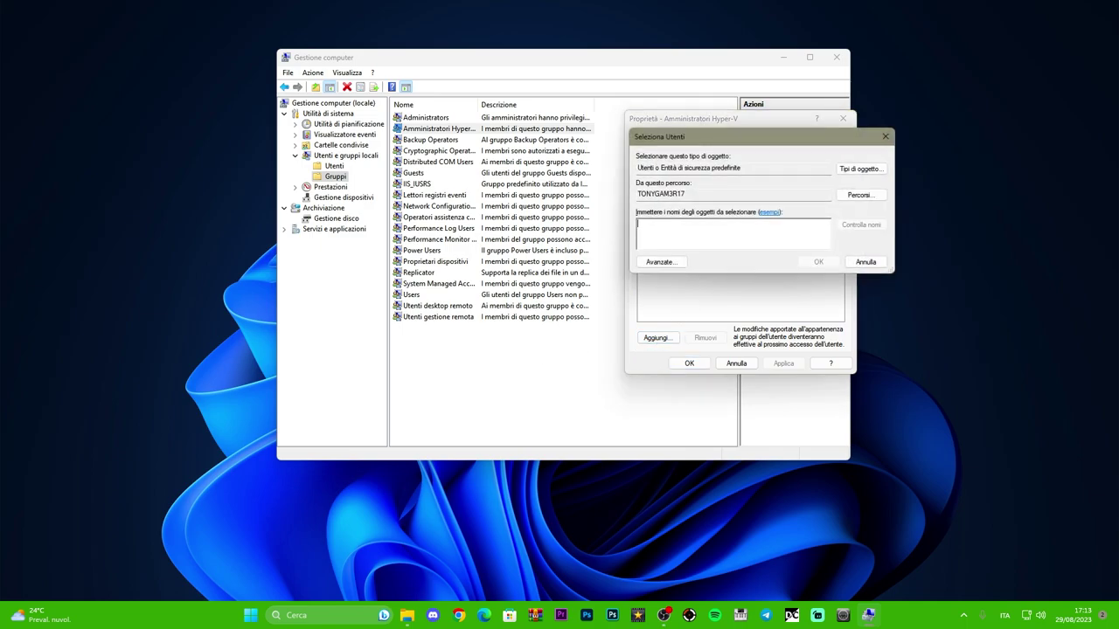
left_click(860, 203)
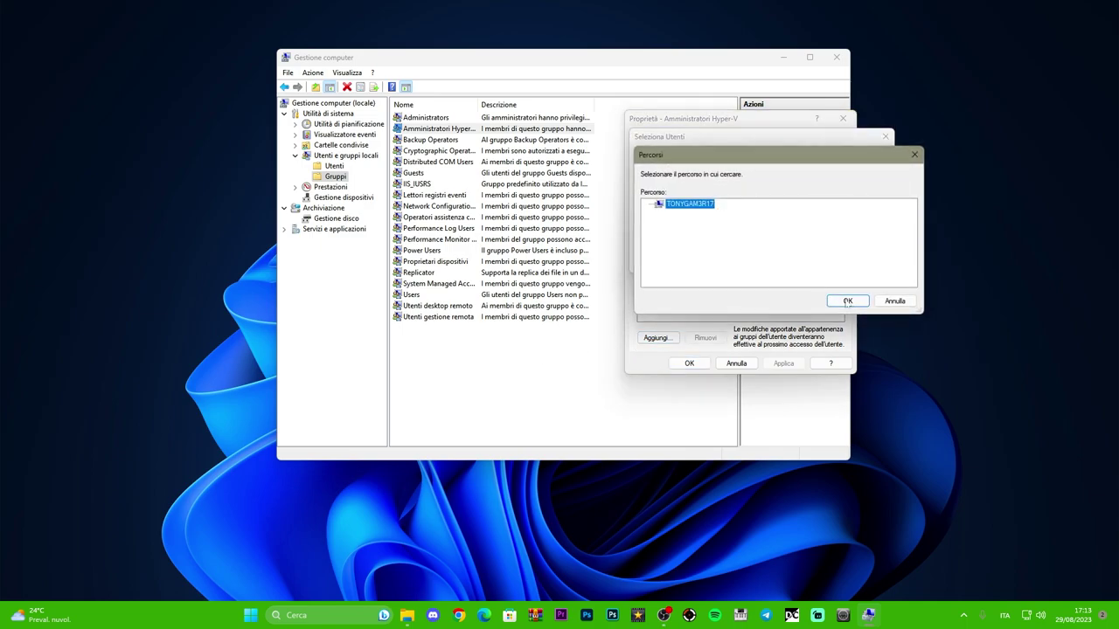
left_click(846, 300)
left_click(661, 265)
left_click(903, 263)
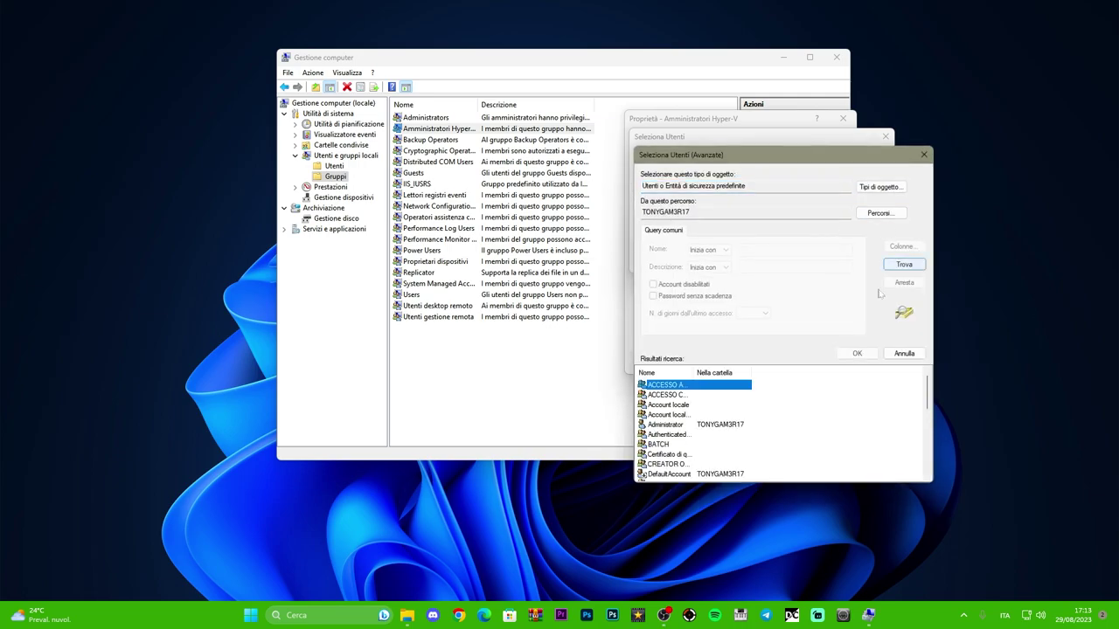
Step: Try to add the signed-in user's own account from the results to the Amministratori Hyper-V group and accept the group's properties
scroll(742, 426, "down", 10)
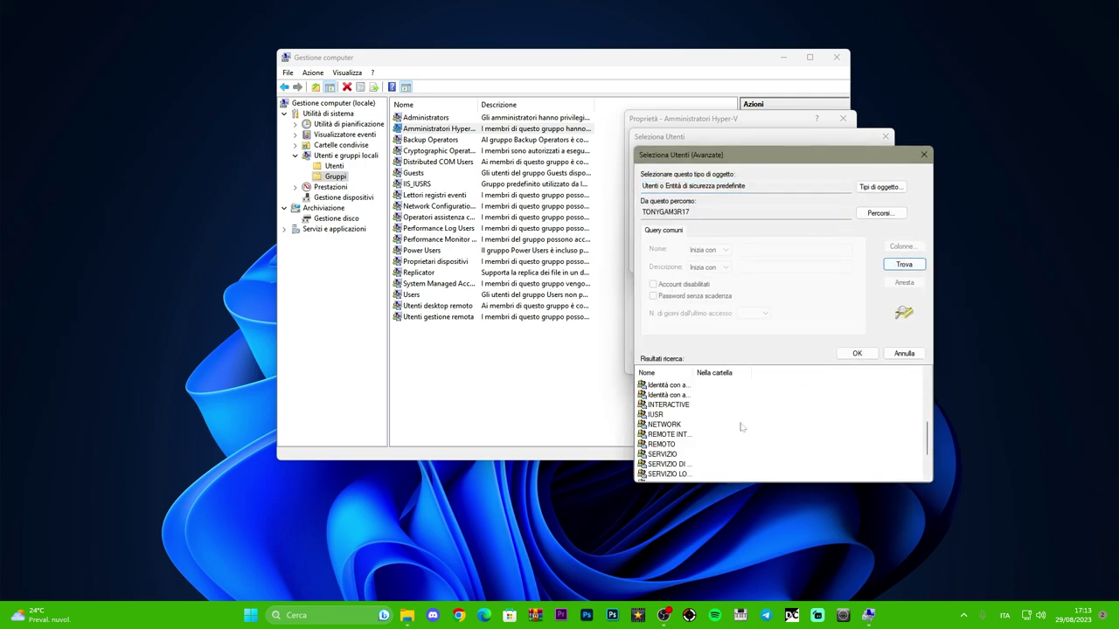
left_click(699, 436)
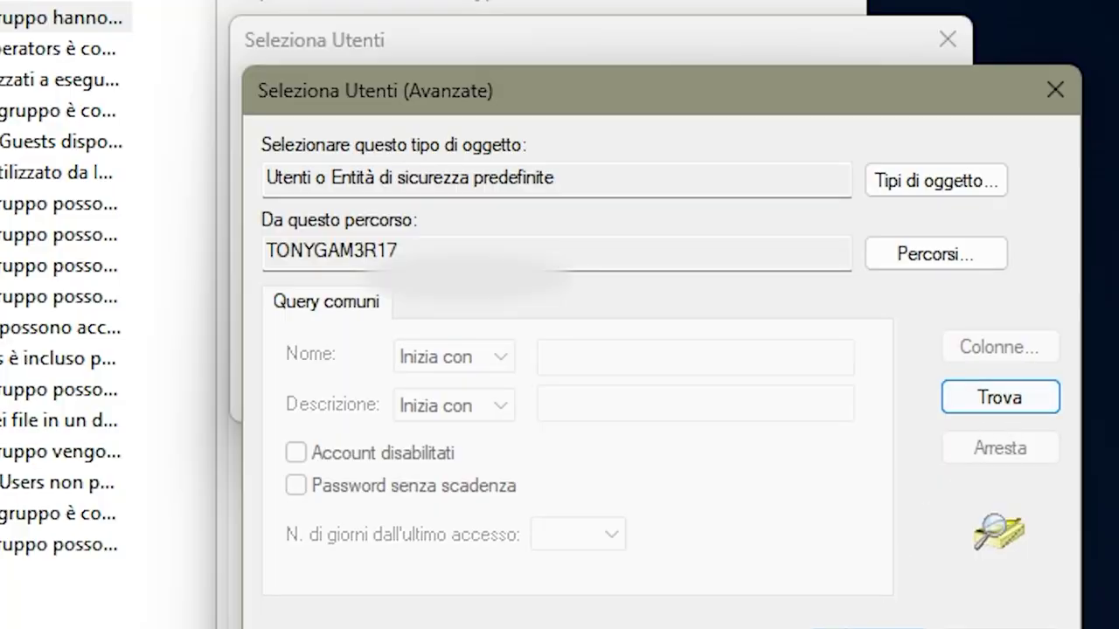
key("Return")
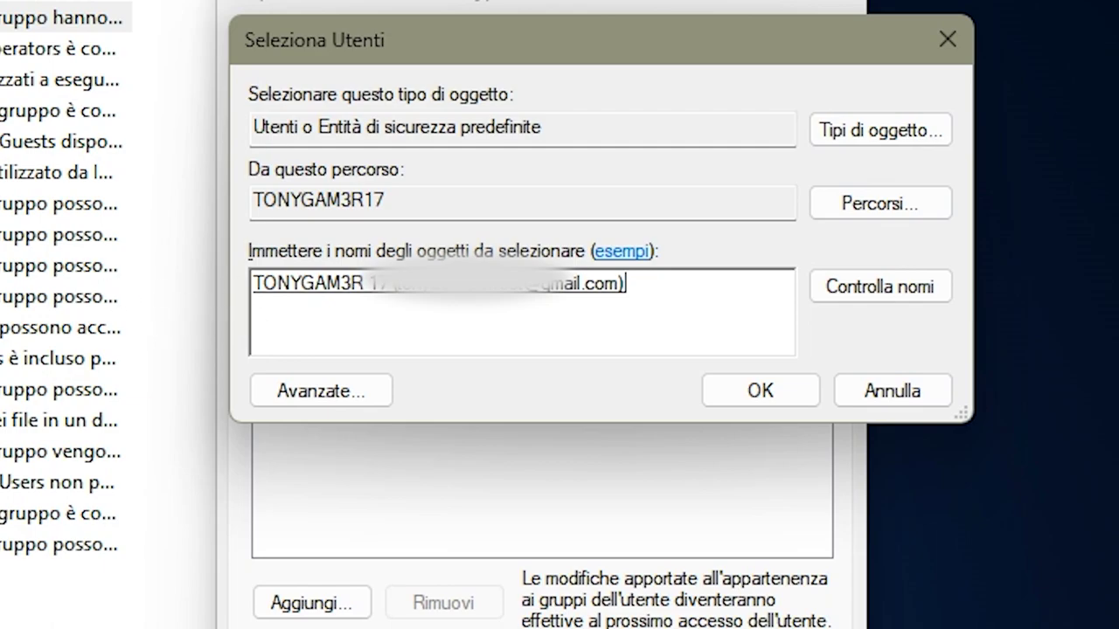
key("super")
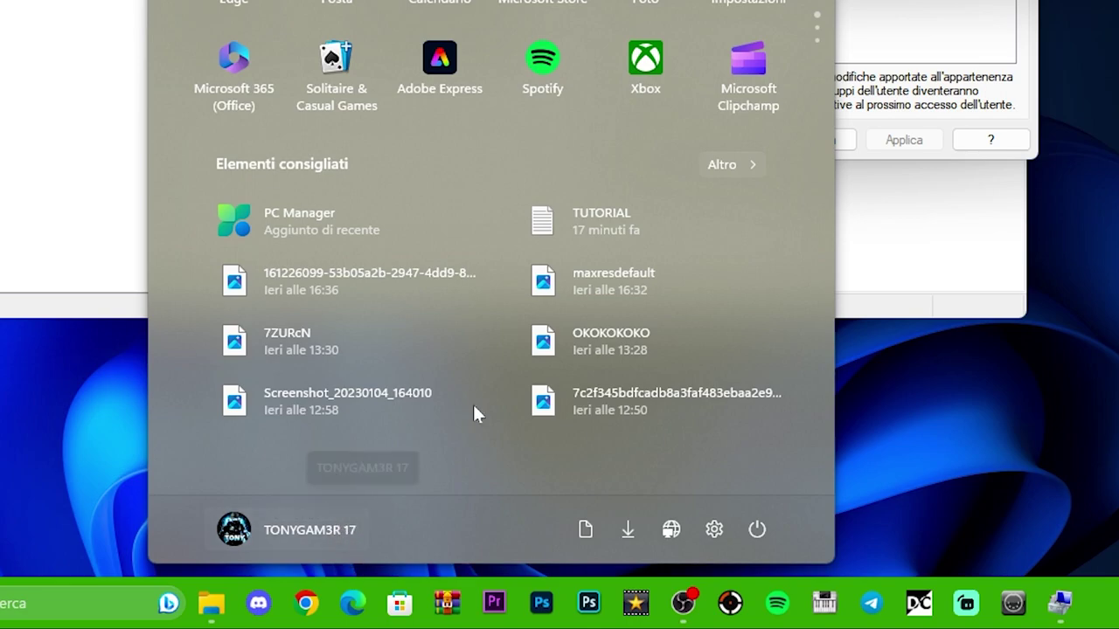
key("Escape")
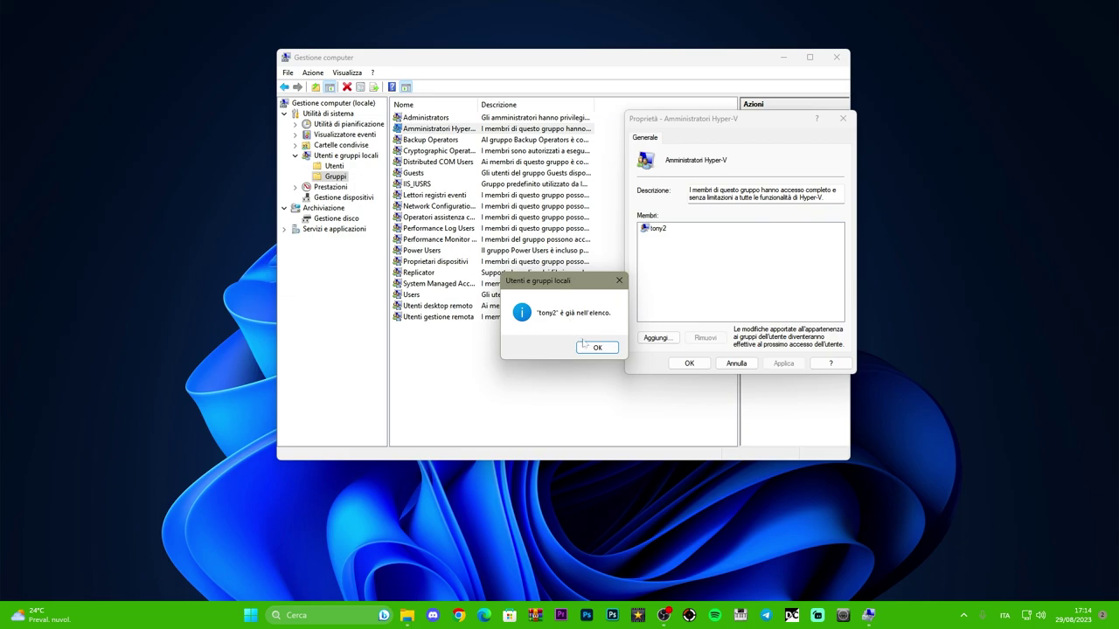
left_click(593, 349)
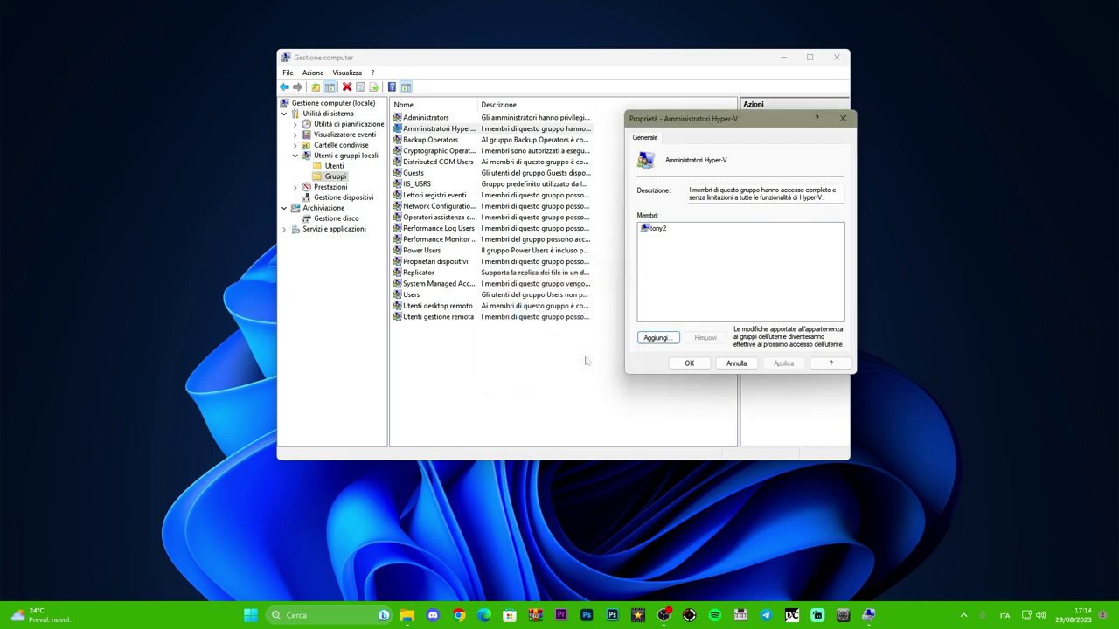
left_click(688, 362)
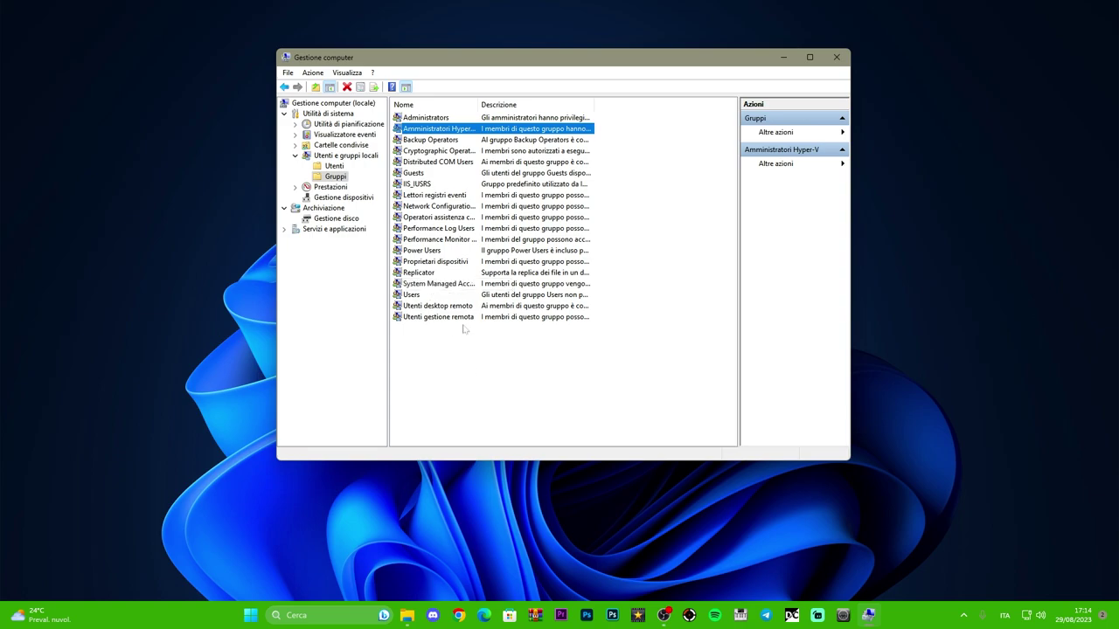
Step: Look at the signed-in user's account options, including switching to Administrator, and open the account settings
left_click_drag(462, 66, 458, 75)
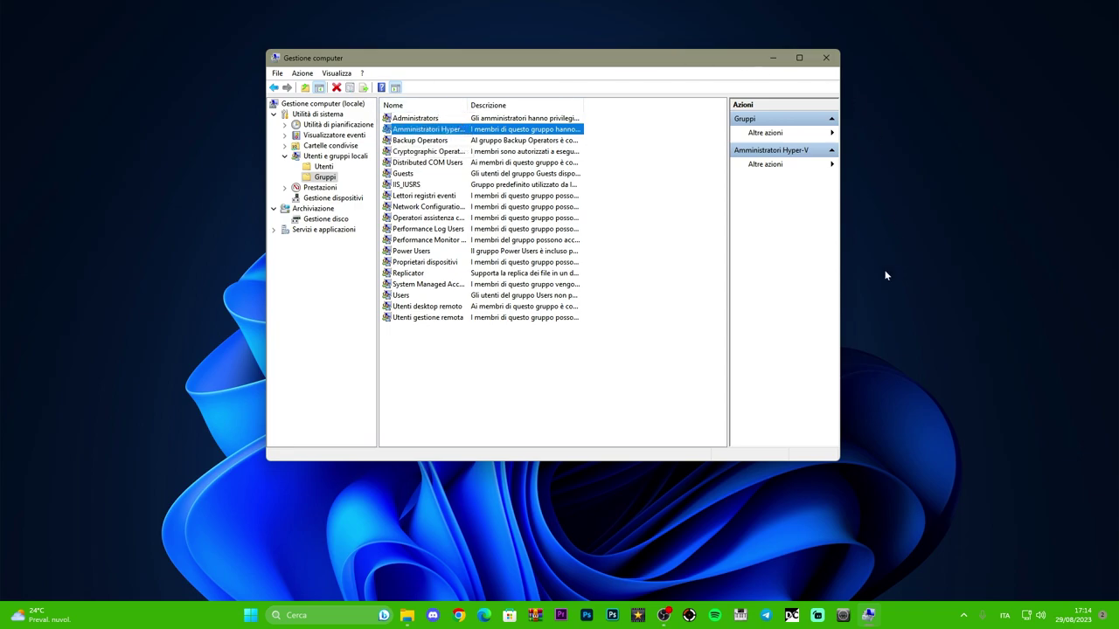
key("super")
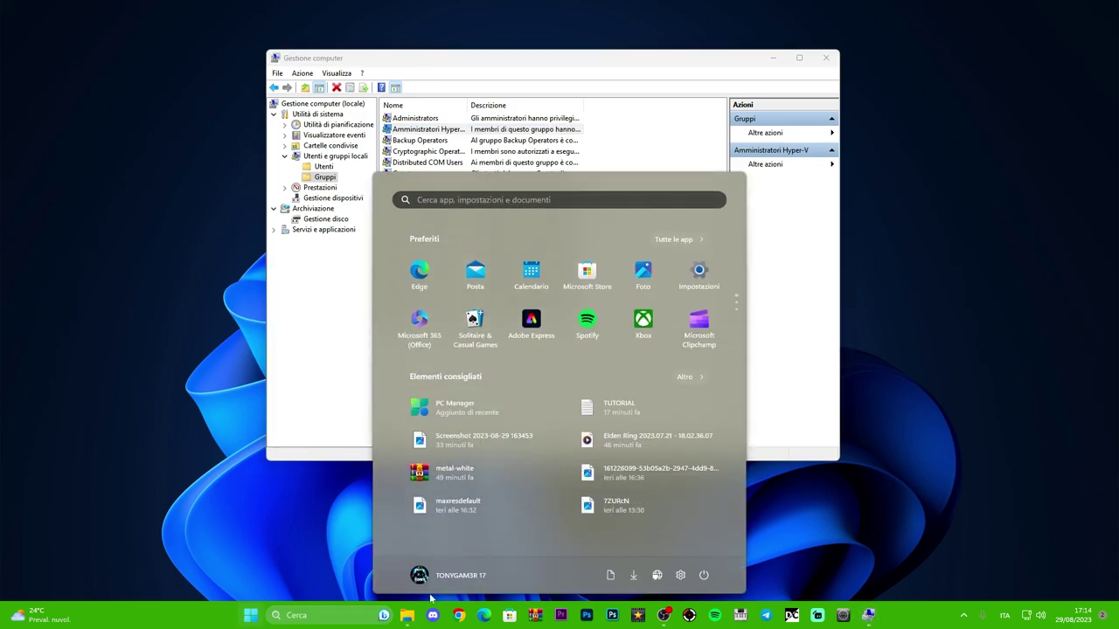
right_click(251, 618)
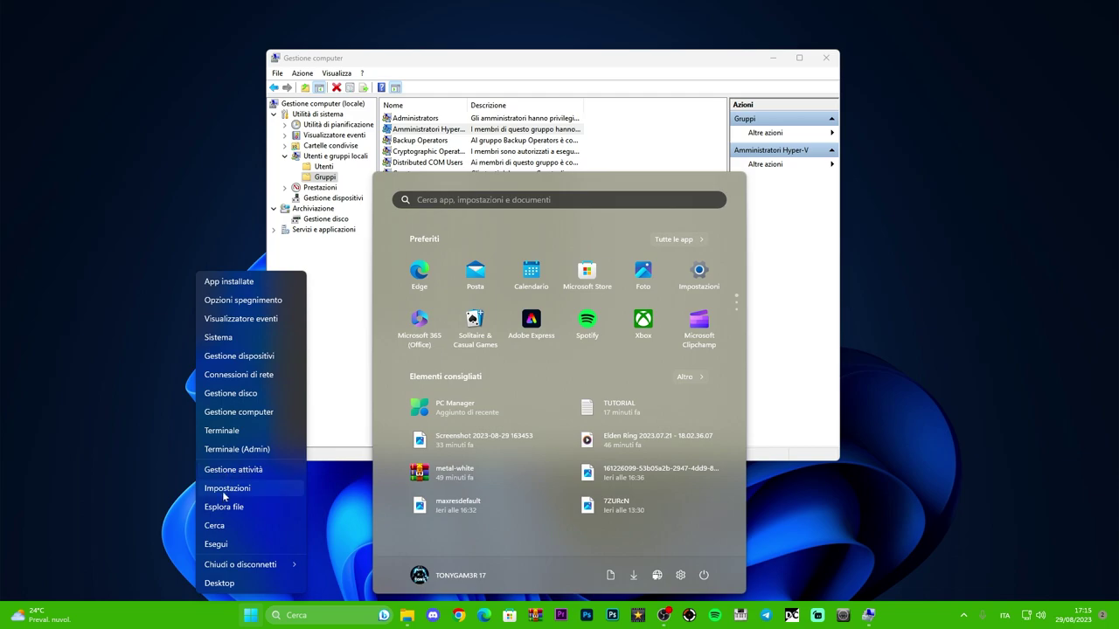
left_click(420, 579)
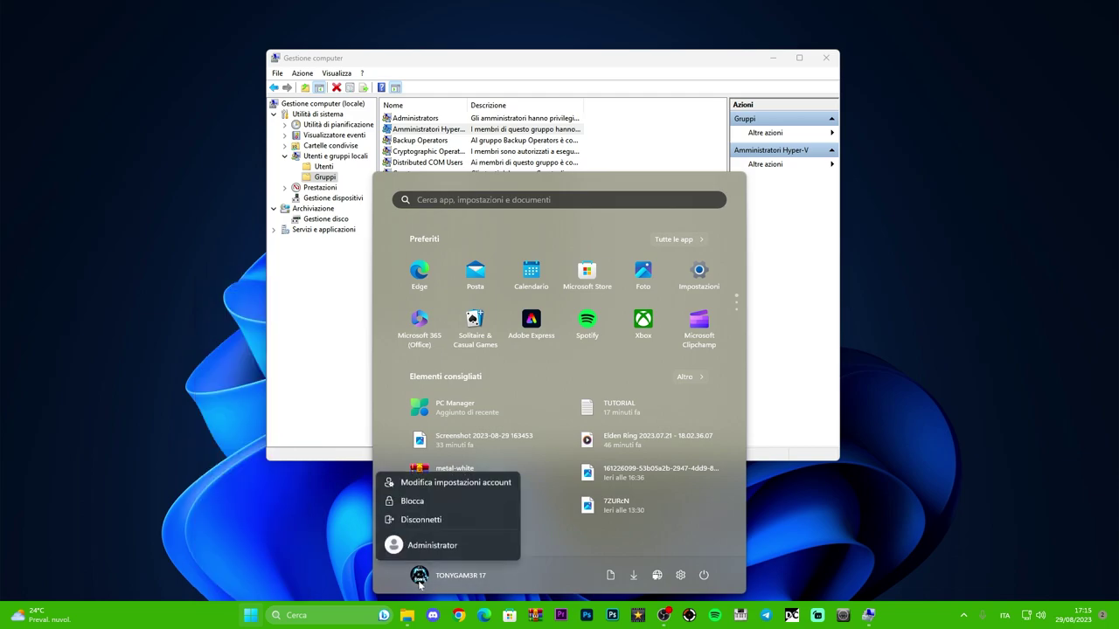
left_click(419, 486)
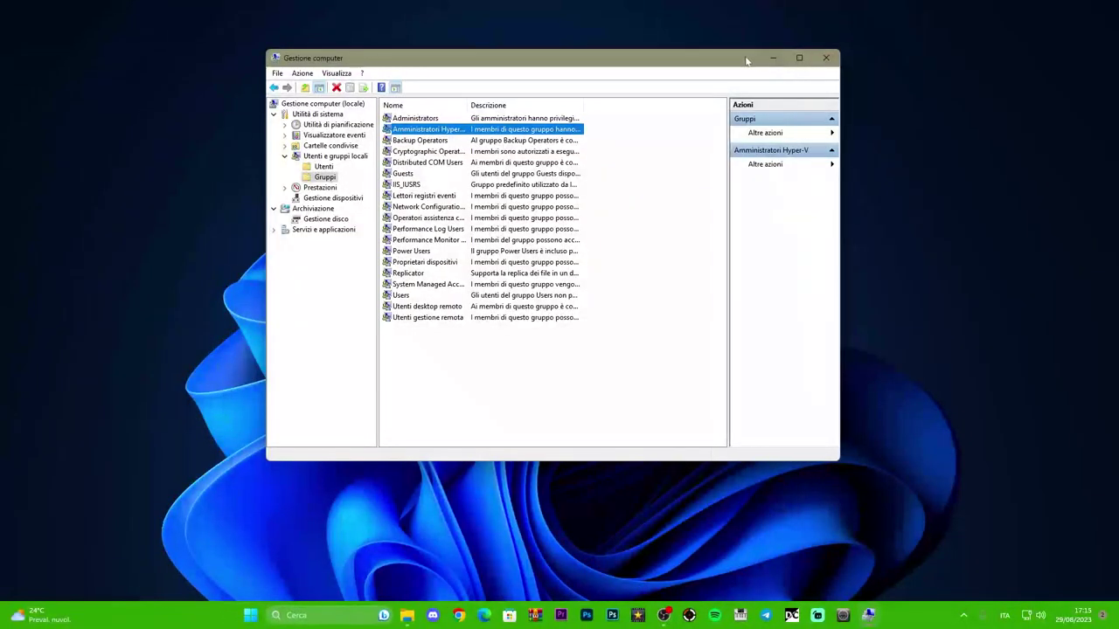
left_click_drag(749, 57, 734, 67)
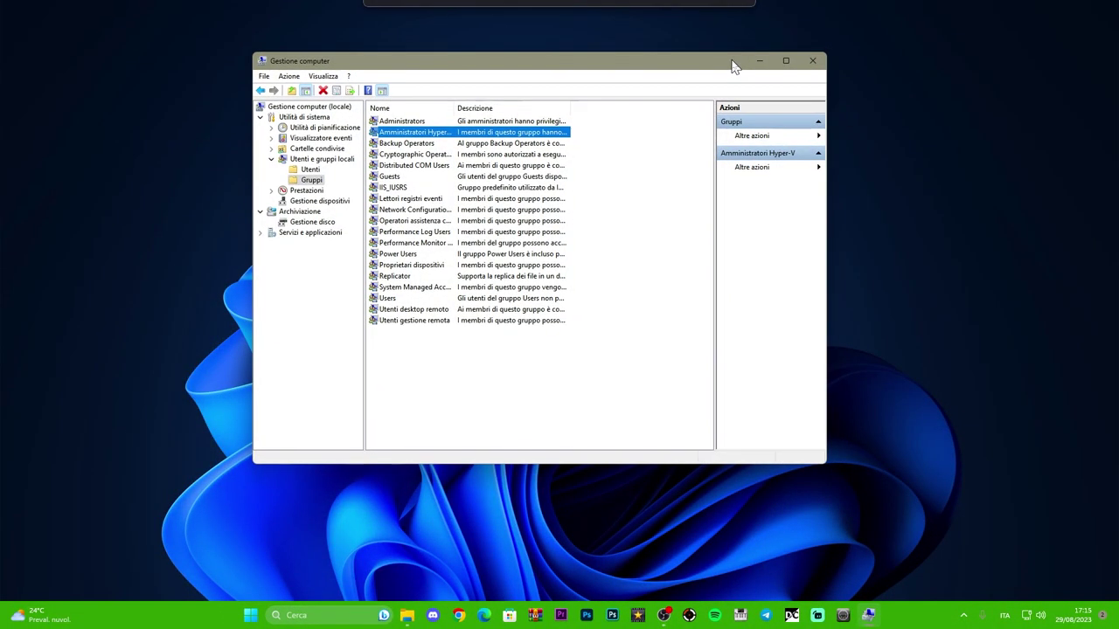